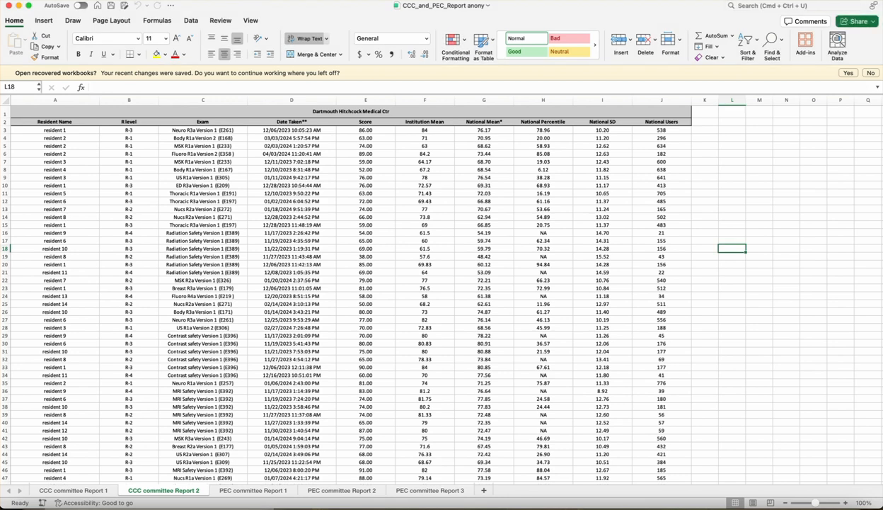
- Format the data range A2:J109 on the CCC committee Report 2 sheet as a table with headers, using the orange style in the second Light row
{"action": "left_click", "coordinate": [6, 113]}
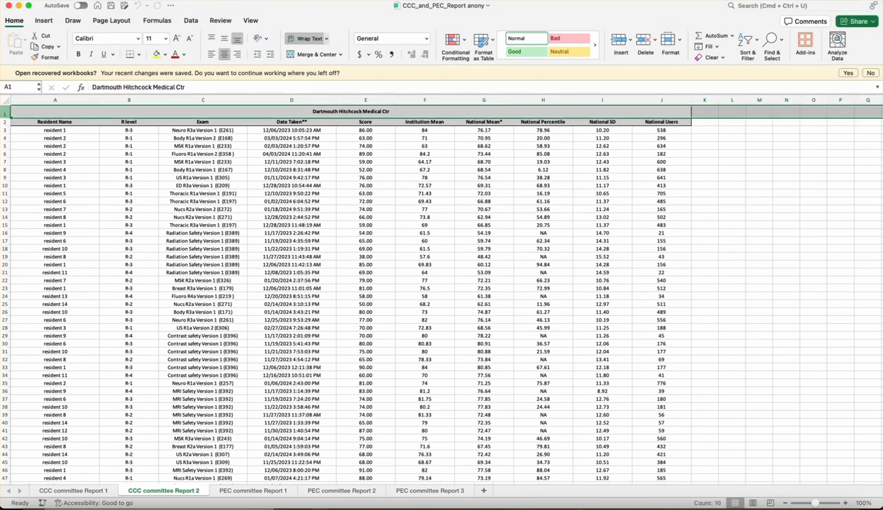
{"action": "left_click_drag", "start_coordinate": [55, 122], "coordinate": [693, 161]}
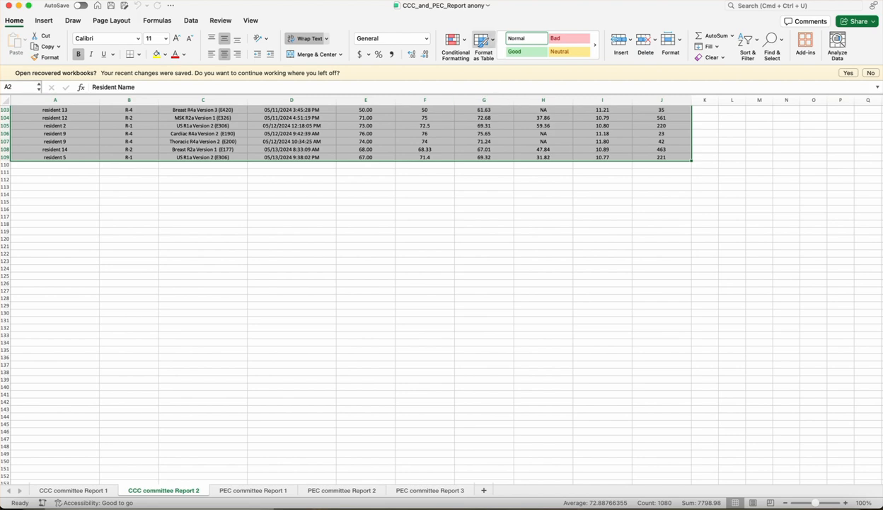
{"action": "left_click", "coordinate": [484, 41]}
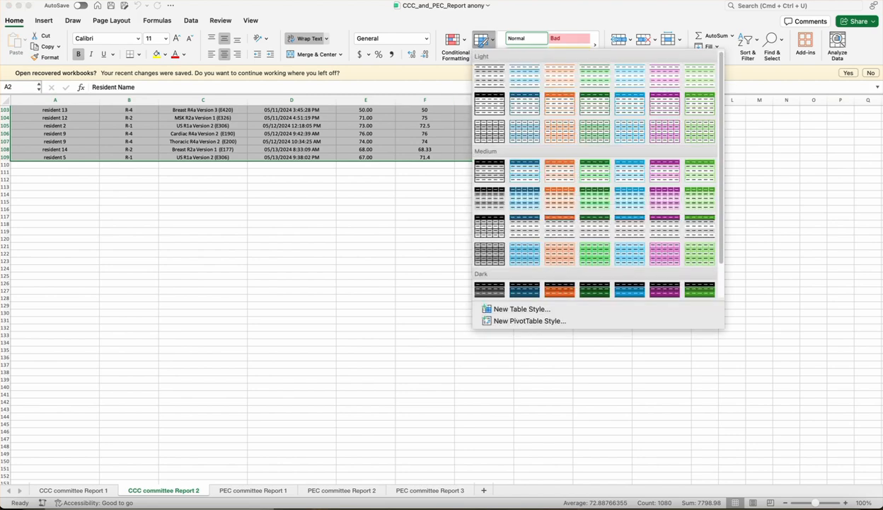
{"action": "left_click", "coordinate": [559, 103]}
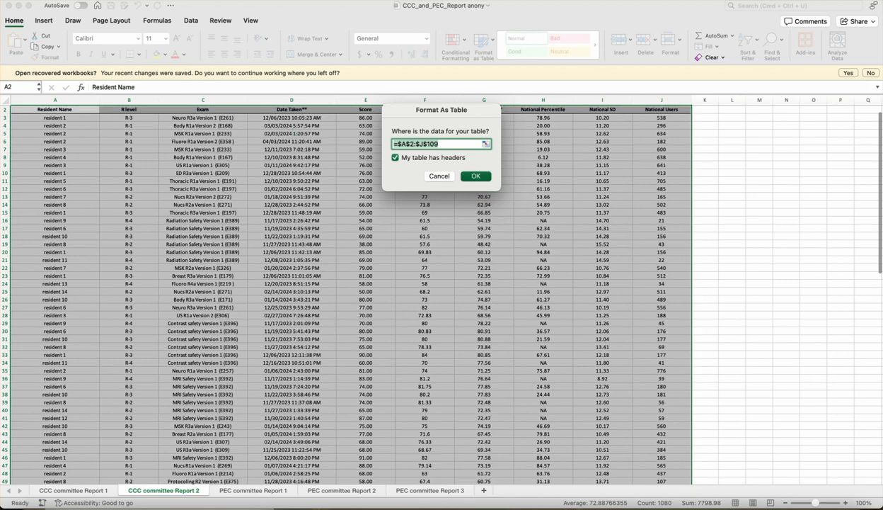
{"action": "key", "text": "Return"}
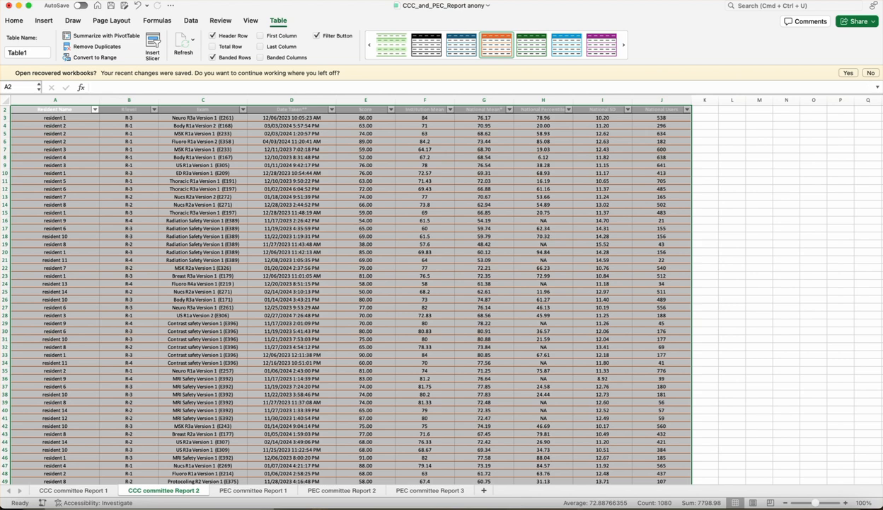
- Sort the table by Resident Name in ascending order
{"action": "left_click", "coordinate": [95, 110]}
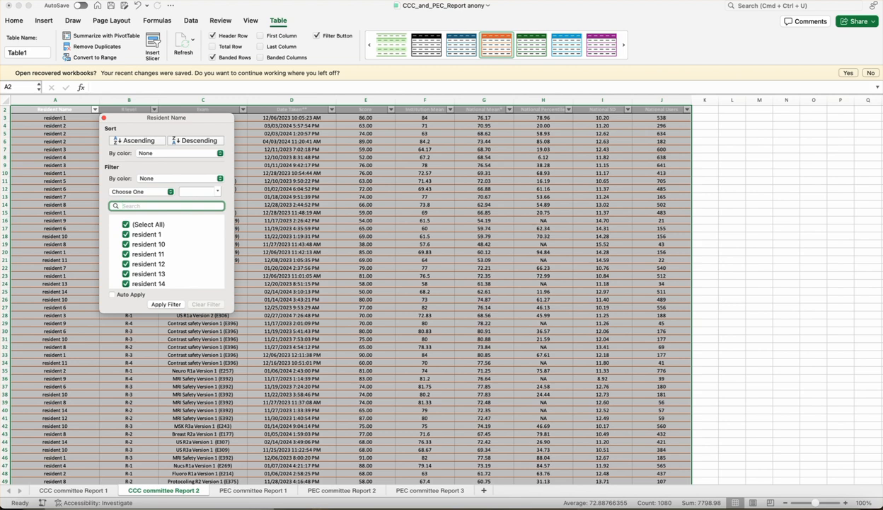
{"action": "left_click", "coordinate": [133, 140]}
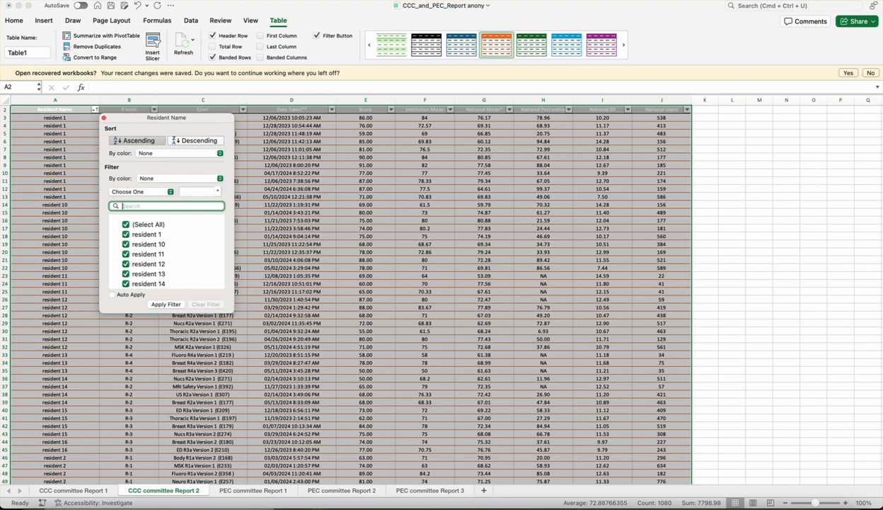
{"action": "left_click_drag", "start_coordinate": [167, 117], "coordinate": [260, 131]}
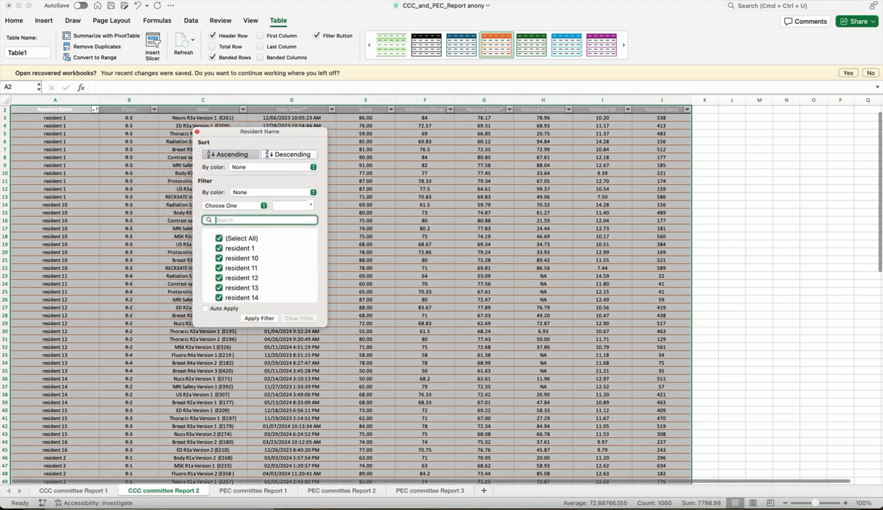
{"action": "key", "text": "Escape"}
- Filter the Resident Name column to show only resident 10 and review that resident's exam records
{"action": "scroll", "coordinate": [439, 291], "scroll_direction": "up", "scroll_amount": 8}
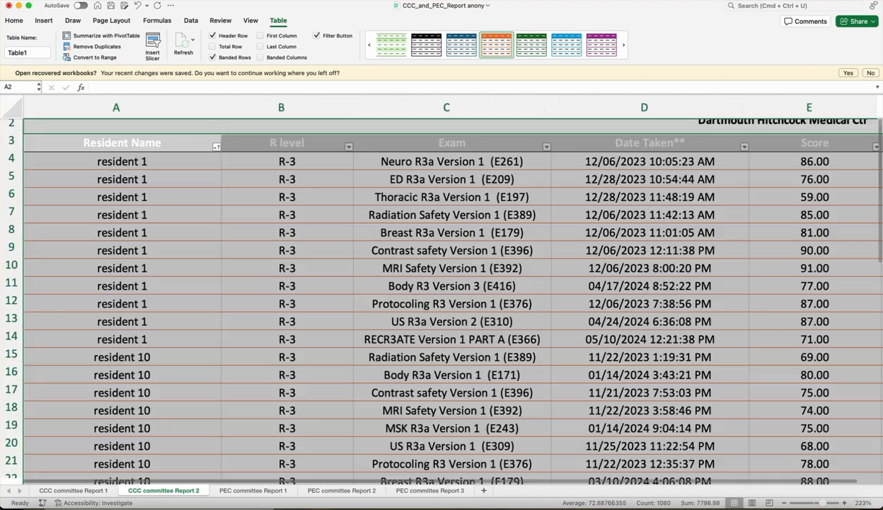
{"action": "scroll", "coordinate": [439, 291], "scroll_direction": "up", "scroll_amount": 2}
{"action": "scroll", "coordinate": [438, 291], "scroll_direction": "up", "scroll_amount": 1}
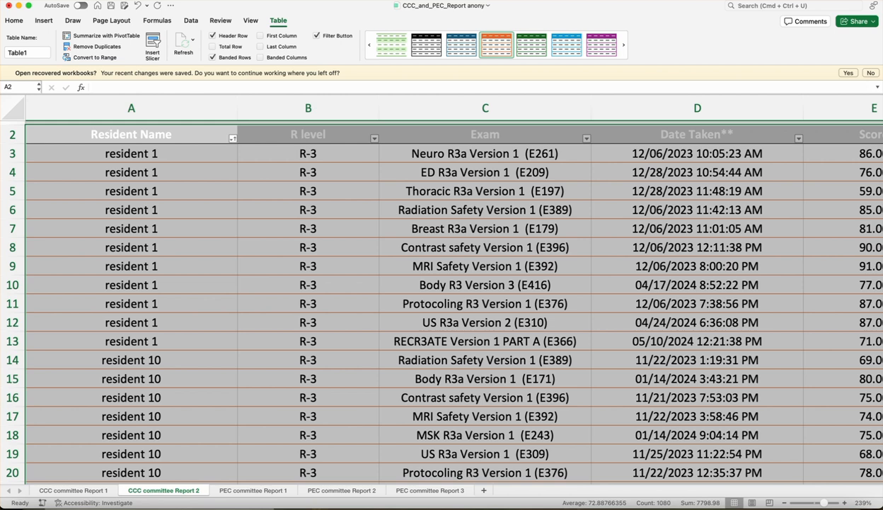
{"action": "left_click", "coordinate": [232, 139]}
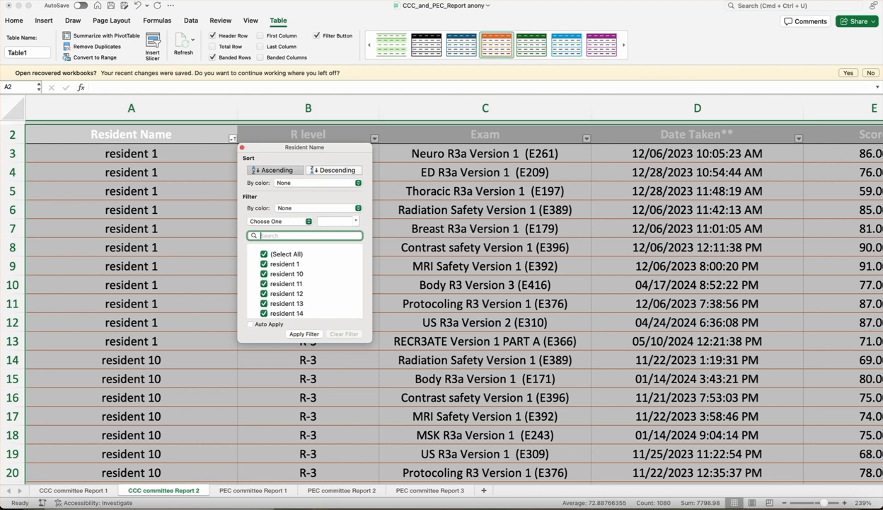
{"action": "left_click", "coordinate": [264, 254]}
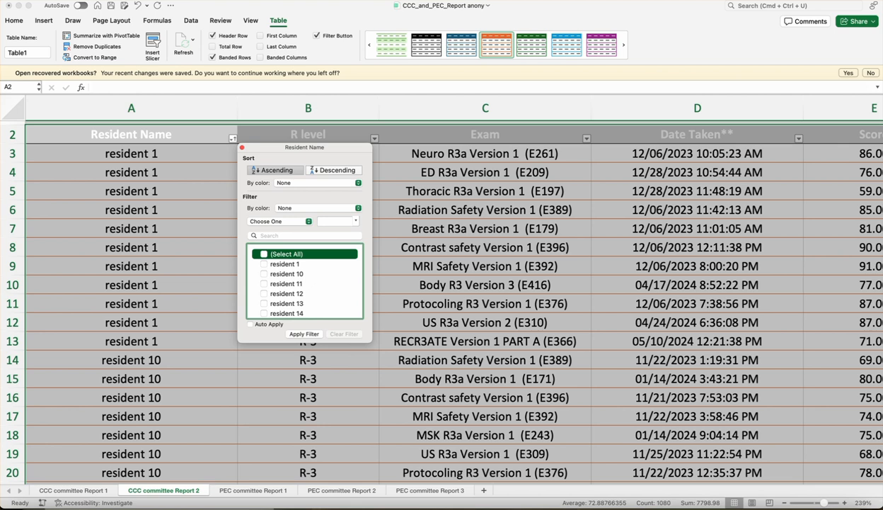
{"action": "left_click", "coordinate": [264, 274]}
{"action": "left_click", "coordinate": [304, 333]}
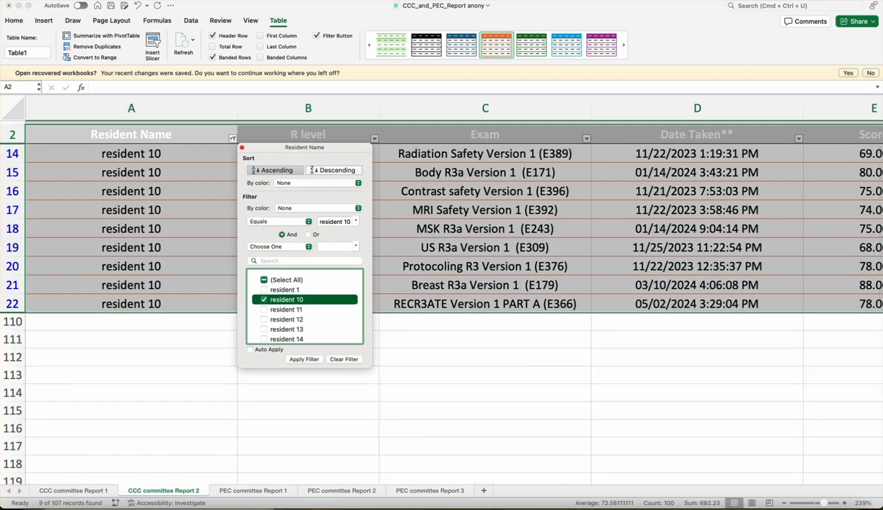
{"action": "left_click", "coordinate": [242, 148]}
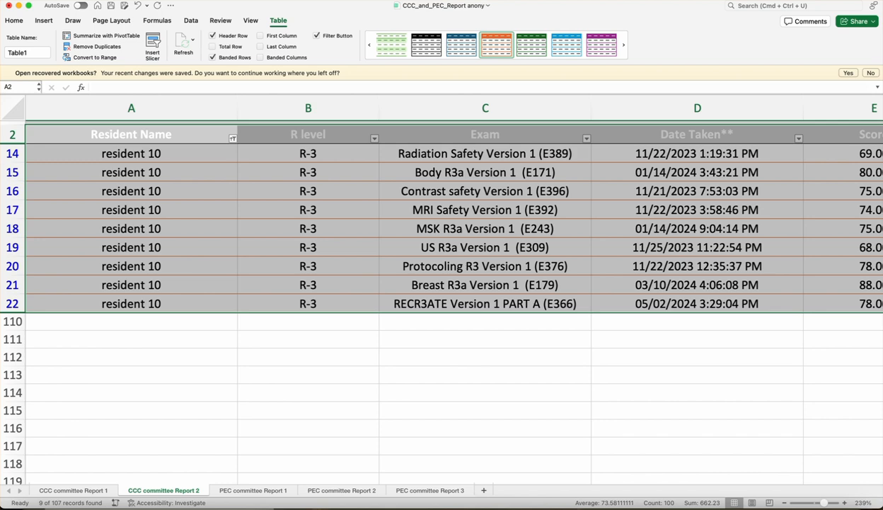
{"action": "scroll", "coordinate": [453, 298], "scroll_direction": "right", "scroll_amount": 10}
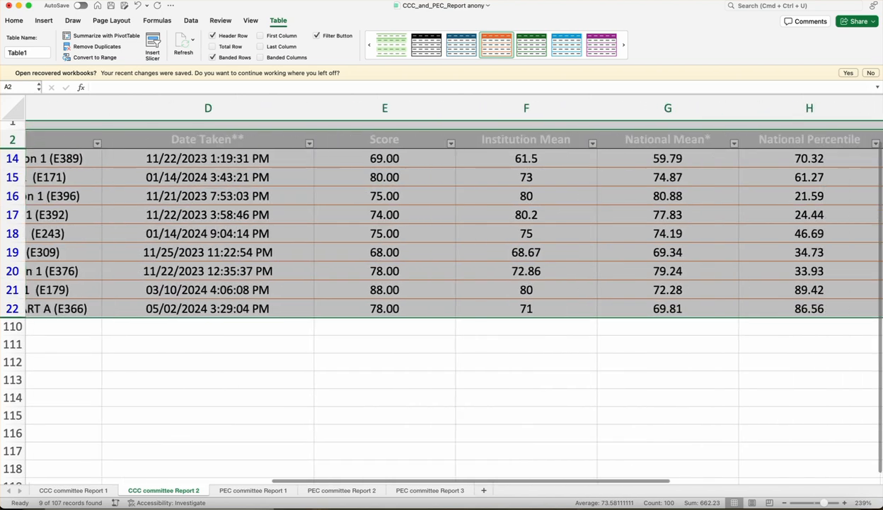
{"action": "scroll", "coordinate": [453, 297], "scroll_direction": "left", "scroll_amount": 10}
{"action": "scroll", "coordinate": [453, 298], "scroll_direction": "right", "scroll_amount": 3}
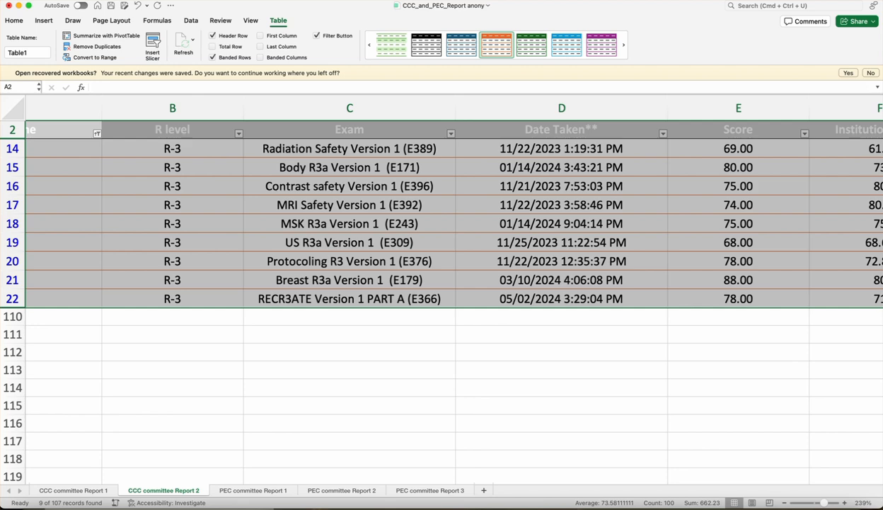
{"action": "left_click", "coordinate": [350, 352]}
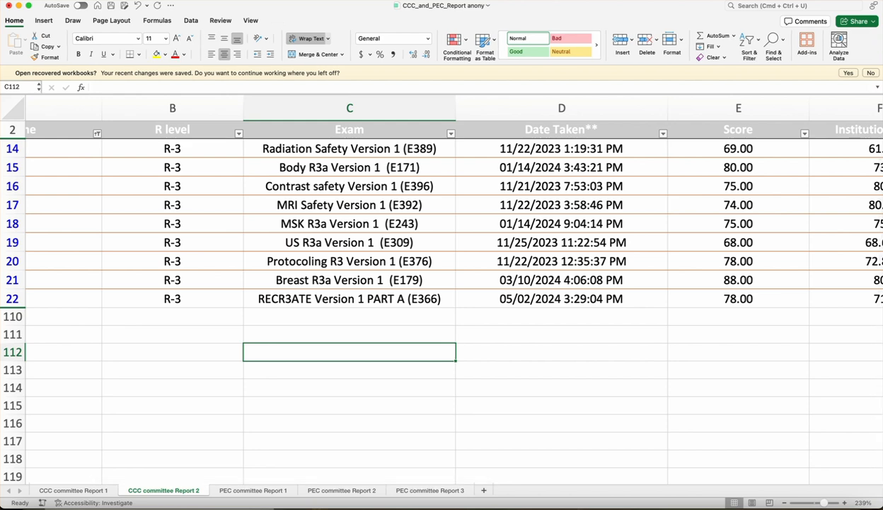
- Format the range A2:G50 on the PEC committee Report 2 sheet as a table with headers, using the gray style in the last Medium row
{"action": "left_click", "coordinate": [430, 490]}
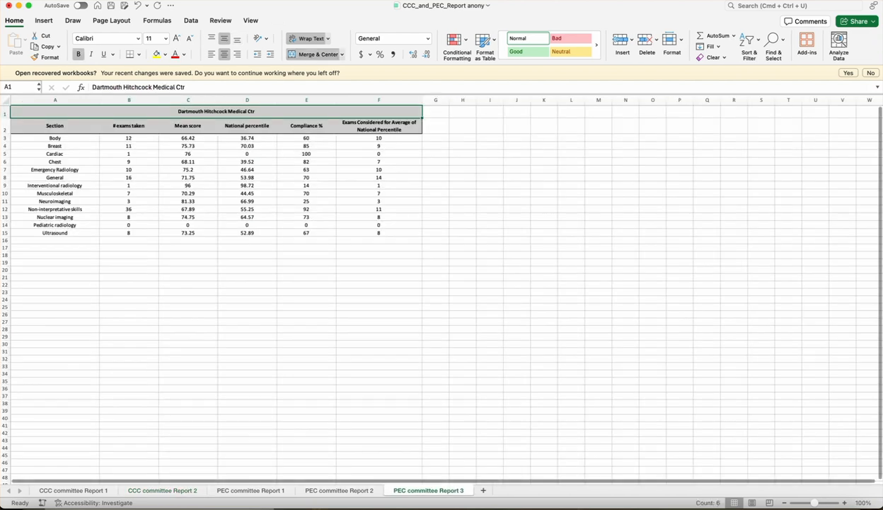
{"action": "left_click", "coordinate": [339, 490]}
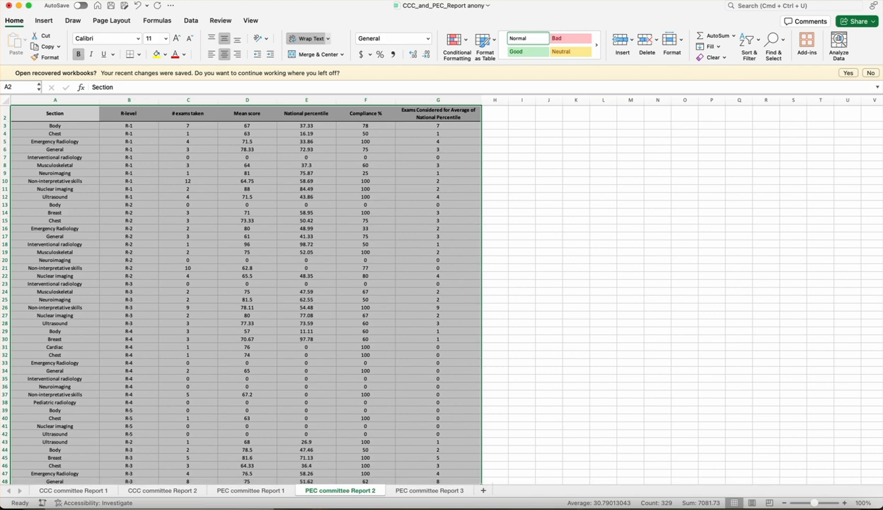
{"action": "left_click_drag", "start_coordinate": [54, 113], "coordinate": [482, 141]}
{"action": "scroll", "coordinate": [482, 141], "scroll_direction": "up", "scroll_amount": 10}
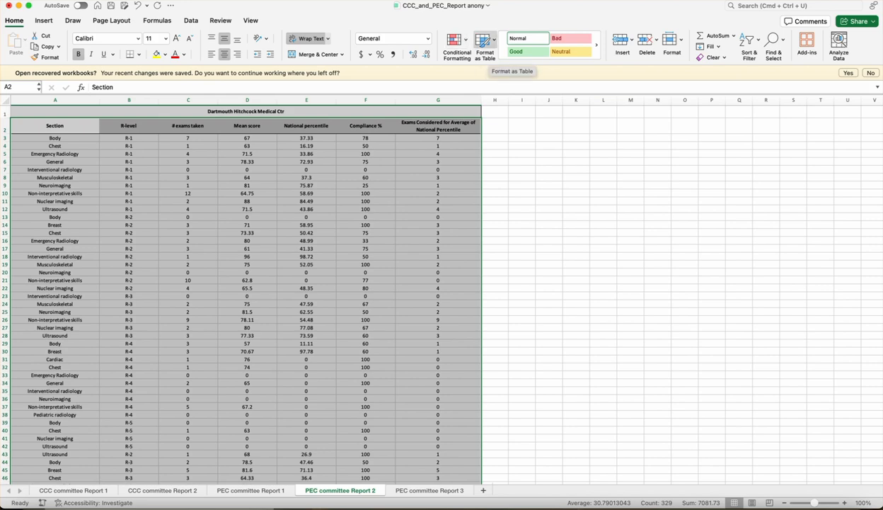
{"action": "left_click", "coordinate": [485, 39]}
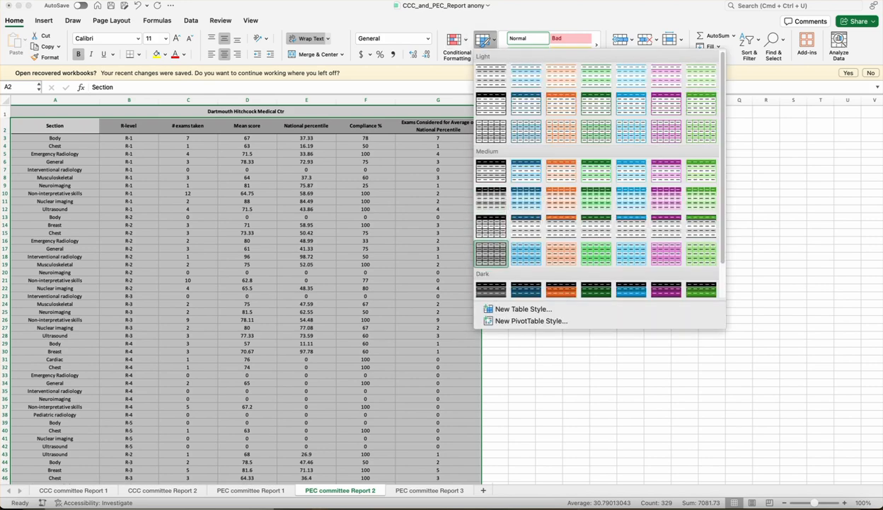
{"action": "left_click", "coordinate": [491, 253]}
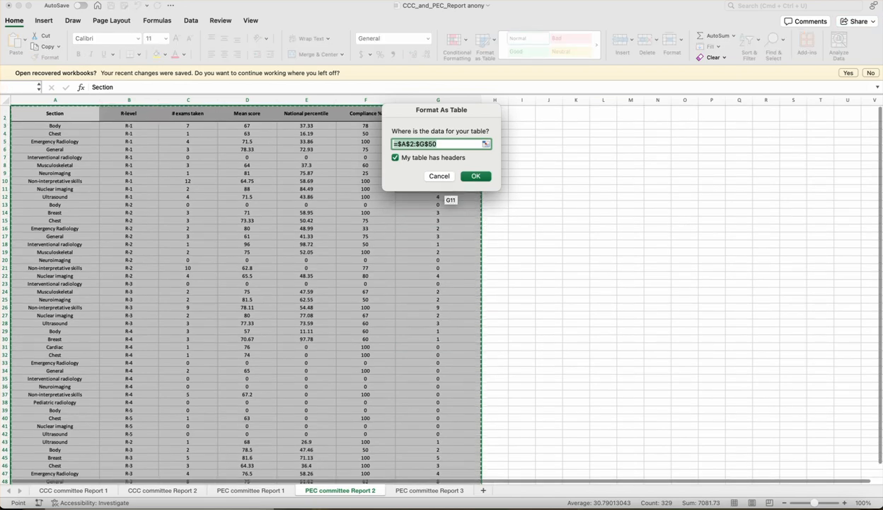
{"action": "left_click", "coordinate": [476, 176]}
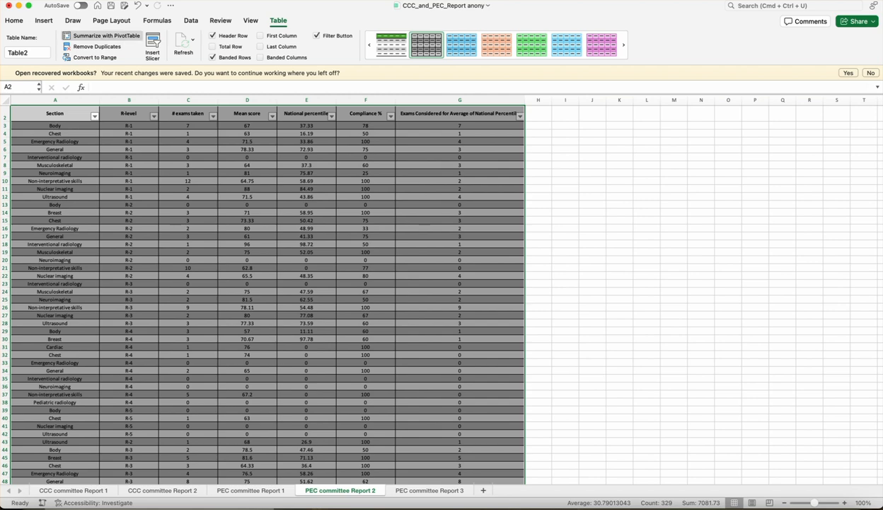
- Set up a custom sort for the table with R-level as the first sort column and add a second level
{"action": "left_click", "coordinate": [192, 21]}
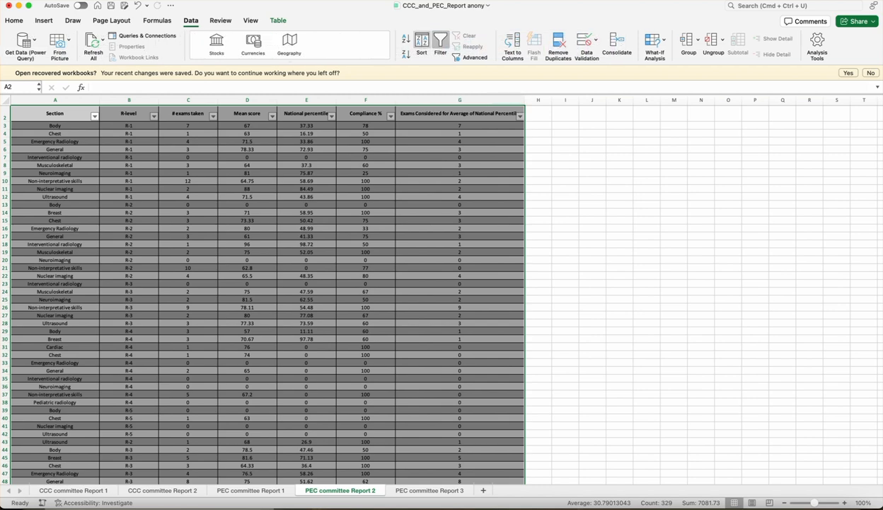
{"action": "left_click", "coordinate": [422, 44]}
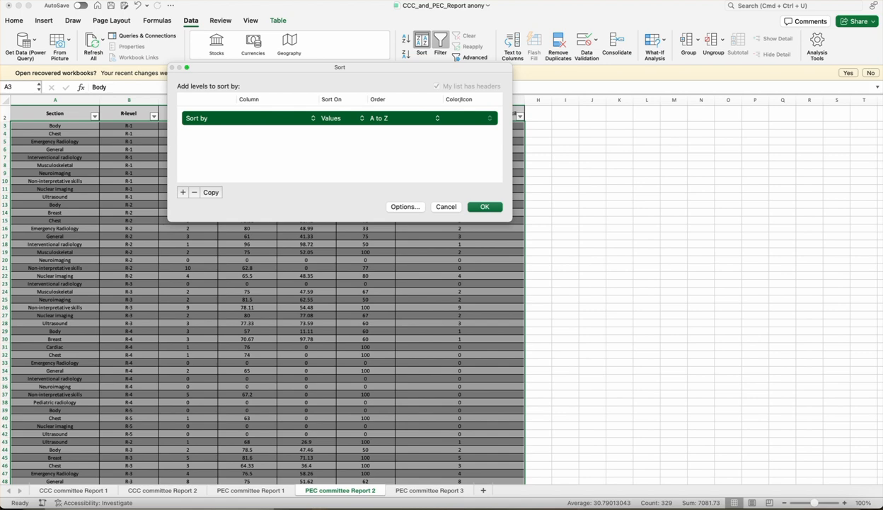
{"action": "left_click", "coordinate": [273, 118]}
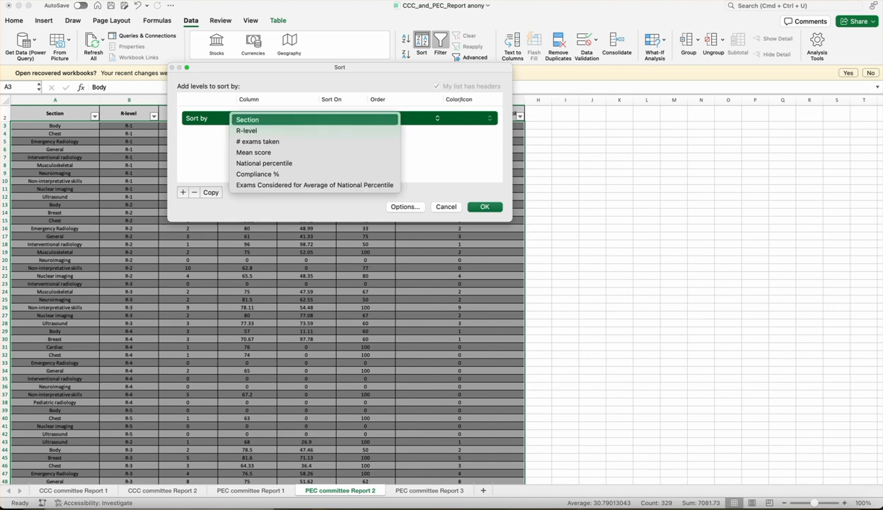
{"action": "left_click", "coordinate": [247, 131]}
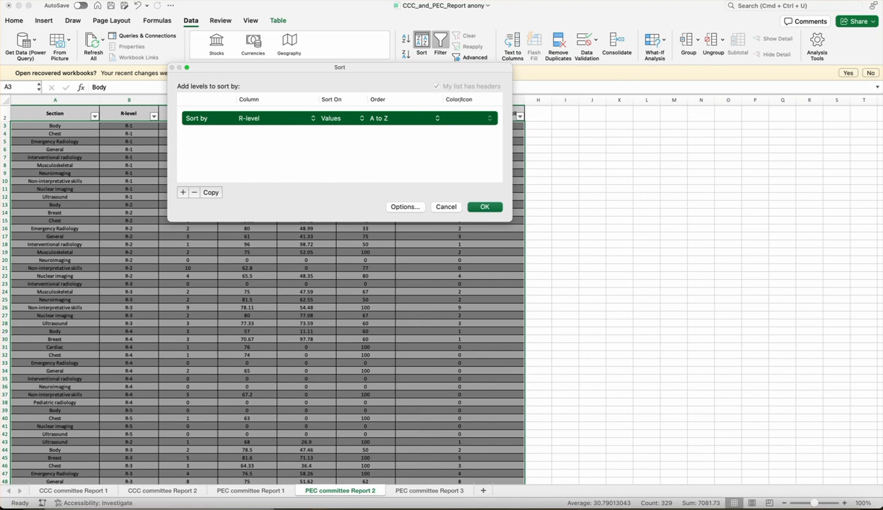
{"action": "left_click", "coordinate": [183, 192]}
{"action": "left_click", "coordinate": [276, 132]}
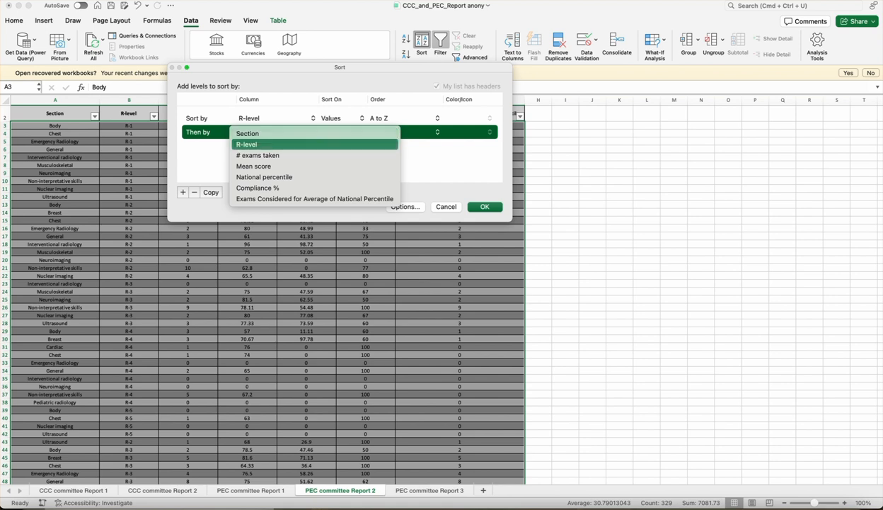
{"action": "key", "text": "Escape"}
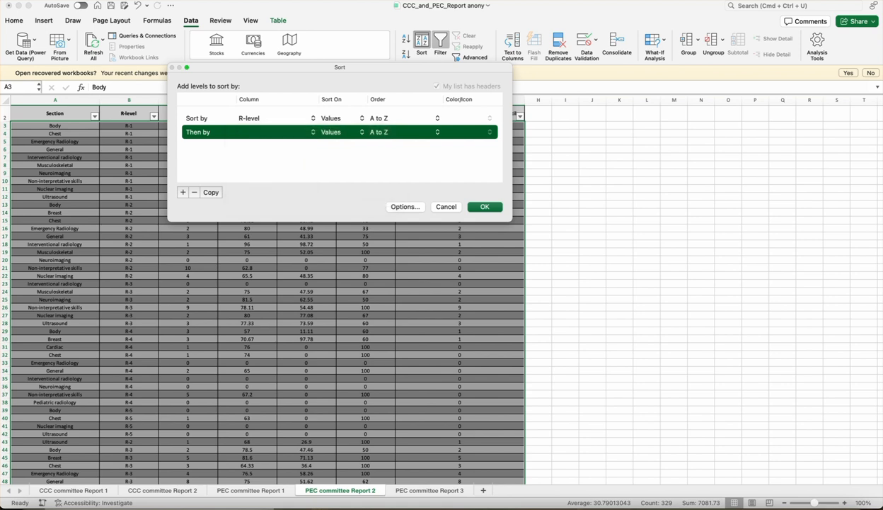
- Change the first sort level to Section, set the second to R-level, and apply the sort with both levels A to Z
{"action": "left_click", "coordinate": [276, 118]}
{"action": "left_click", "coordinate": [276, 119]}
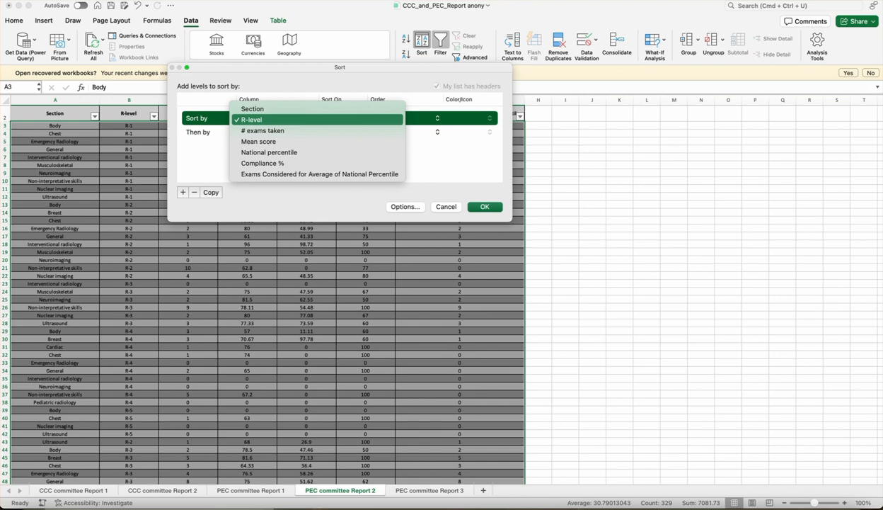
{"action": "left_click", "coordinate": [257, 108]}
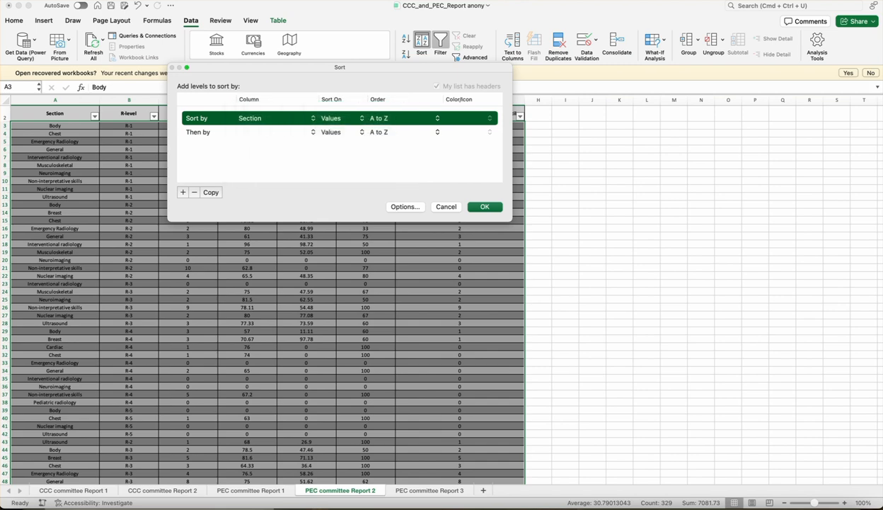
{"action": "left_click", "coordinate": [276, 132]}
{"action": "left_click", "coordinate": [255, 141]}
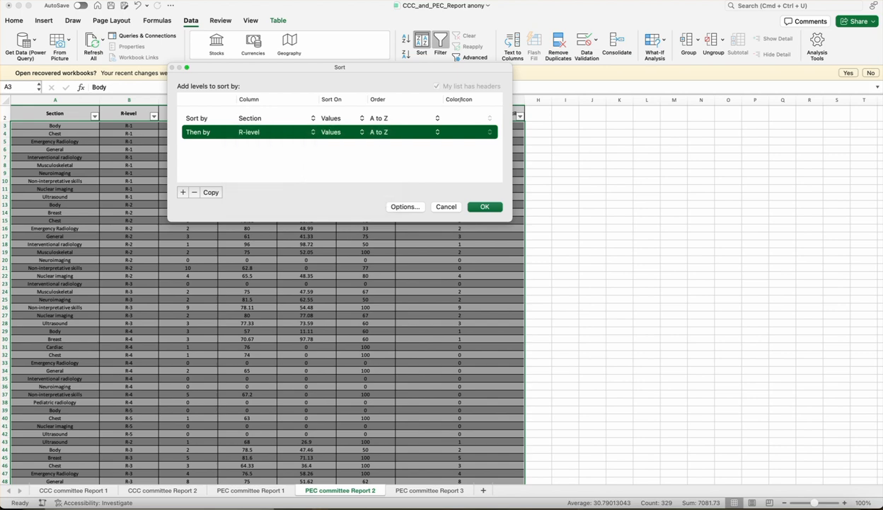
{"action": "key", "text": "Return"}
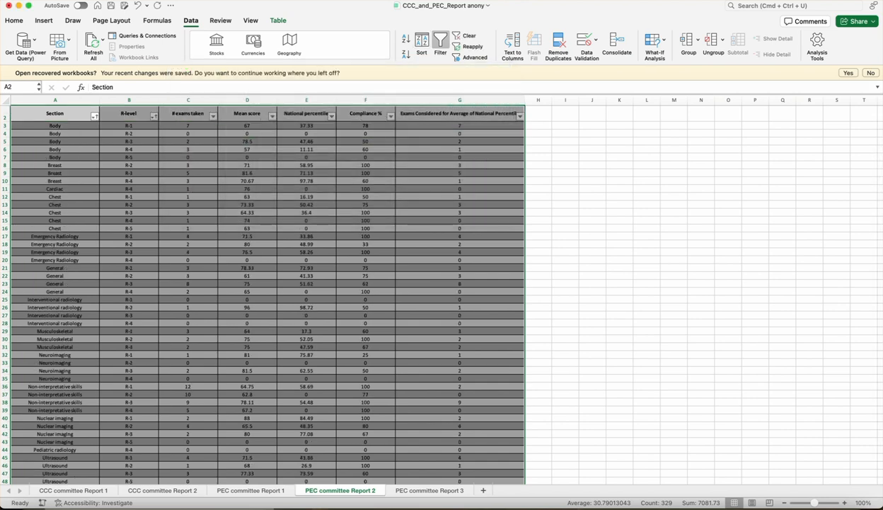
{"action": "left_click", "coordinate": [566, 165]}
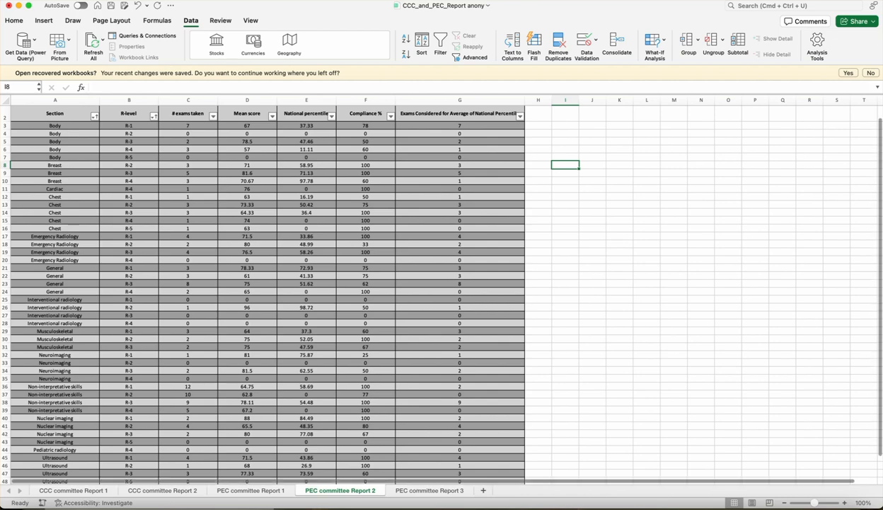
{"action": "scroll", "coordinate": [439, 290], "scroll_direction": "up", "scroll_amount": 10}
{"action": "scroll", "coordinate": [439, 289], "scroll_direction": "up", "scroll_amount": 3}
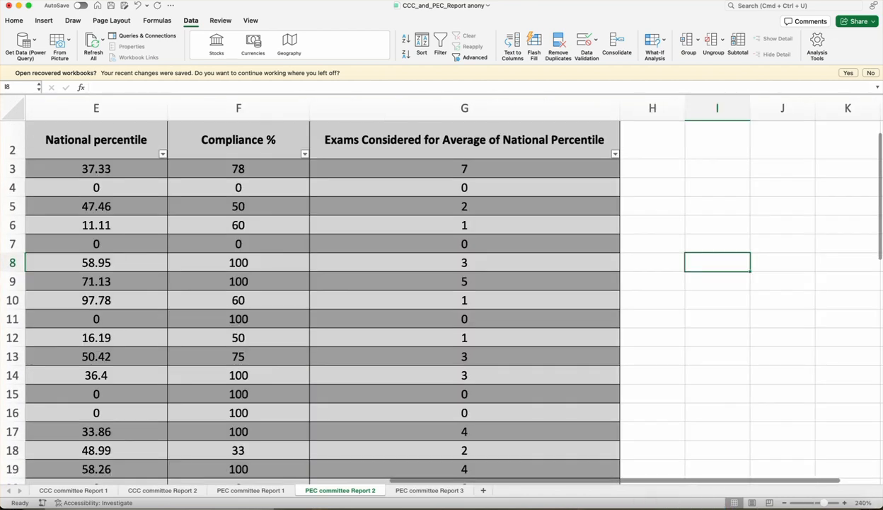
- Filter the Section column of the PEC committee Report 2 table to show only Breast
{"action": "scroll", "coordinate": [442, 289], "scroll_direction": "left", "scroll_amount": 10}
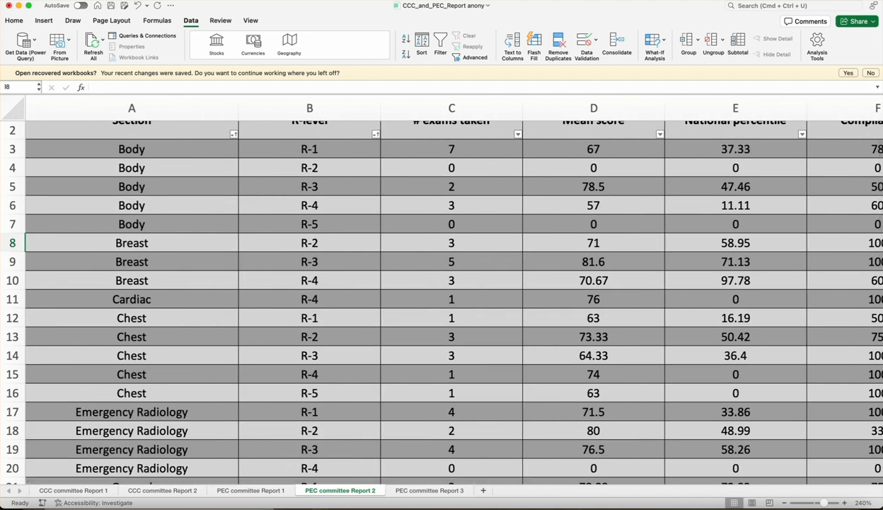
{"action": "scroll", "coordinate": [442, 289], "scroll_direction": "right", "scroll_amount": 5}
{"action": "scroll", "coordinate": [443, 290], "scroll_direction": "left", "scroll_amount": 3}
{"action": "scroll", "coordinate": [443, 297], "scroll_direction": "up", "scroll_amount": 3}
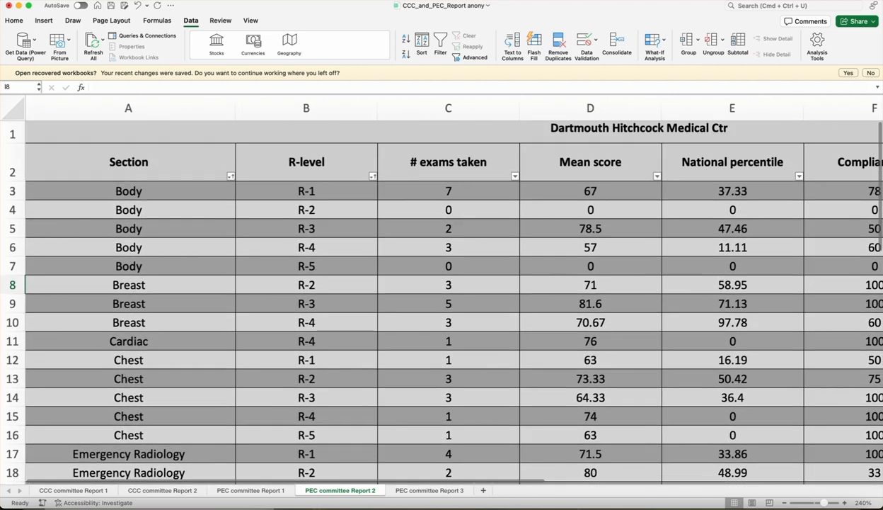
{"action": "left_click", "coordinate": [234, 183]}
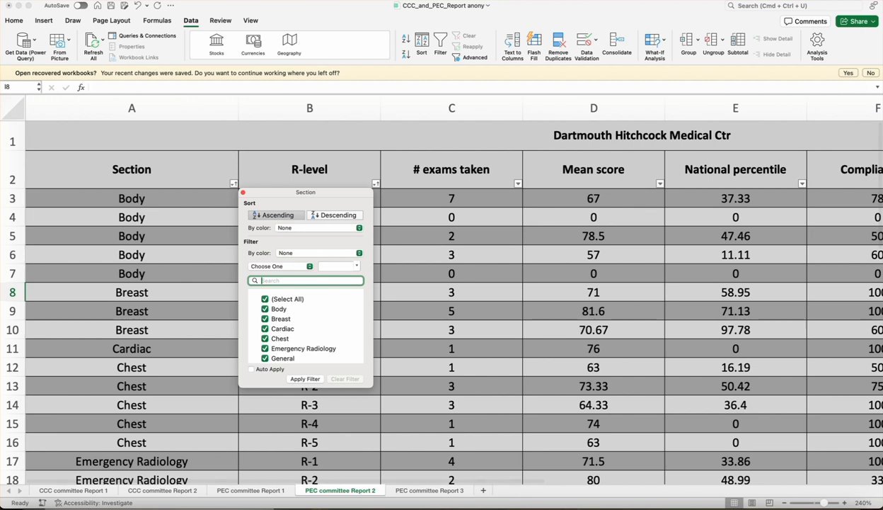
{"action": "left_click", "coordinate": [265, 298]}
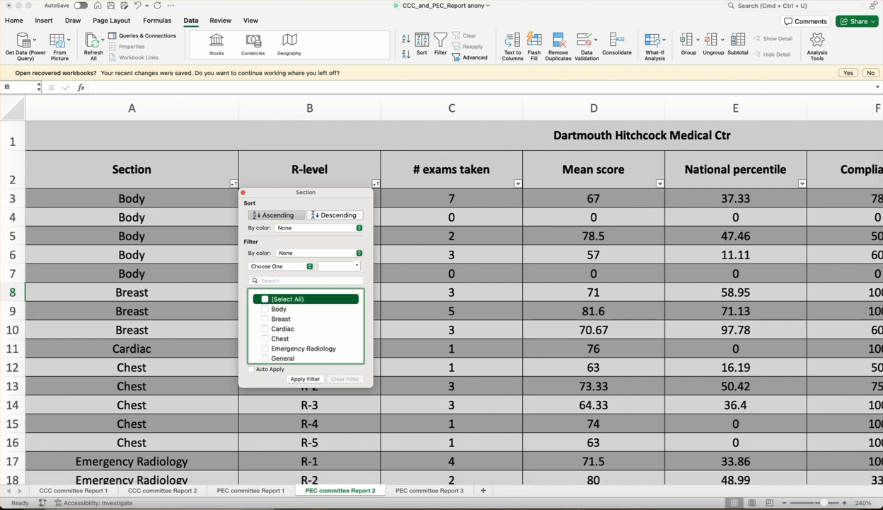
{"action": "left_click", "coordinate": [265, 318]}
{"action": "left_click", "coordinate": [305, 379]}
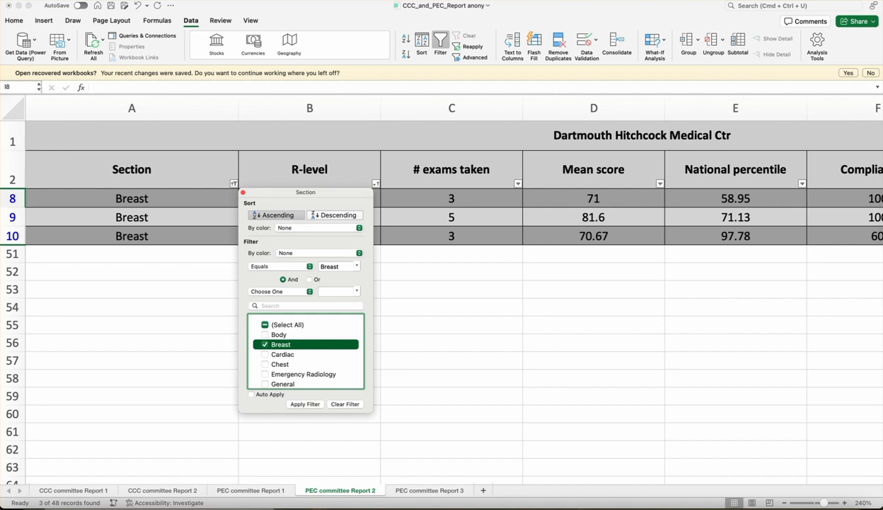
{"action": "left_click", "coordinate": [243, 193]}
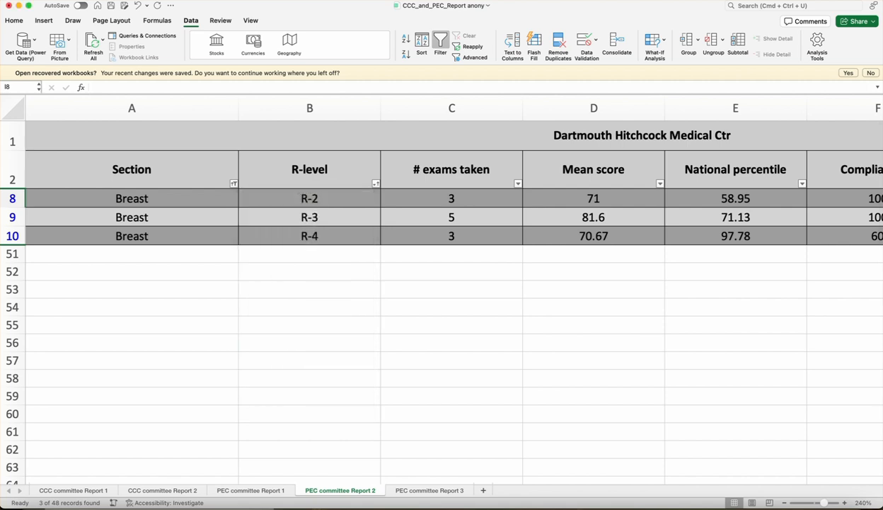